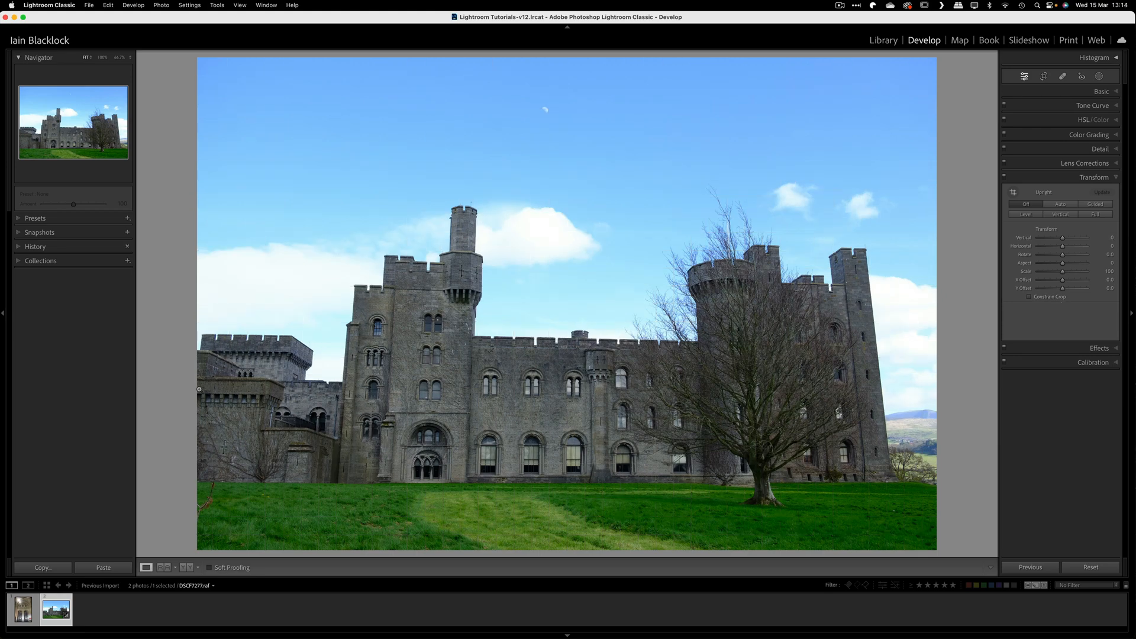
Step: Enable lens profile corrections for the castle photo
click(1116, 164)
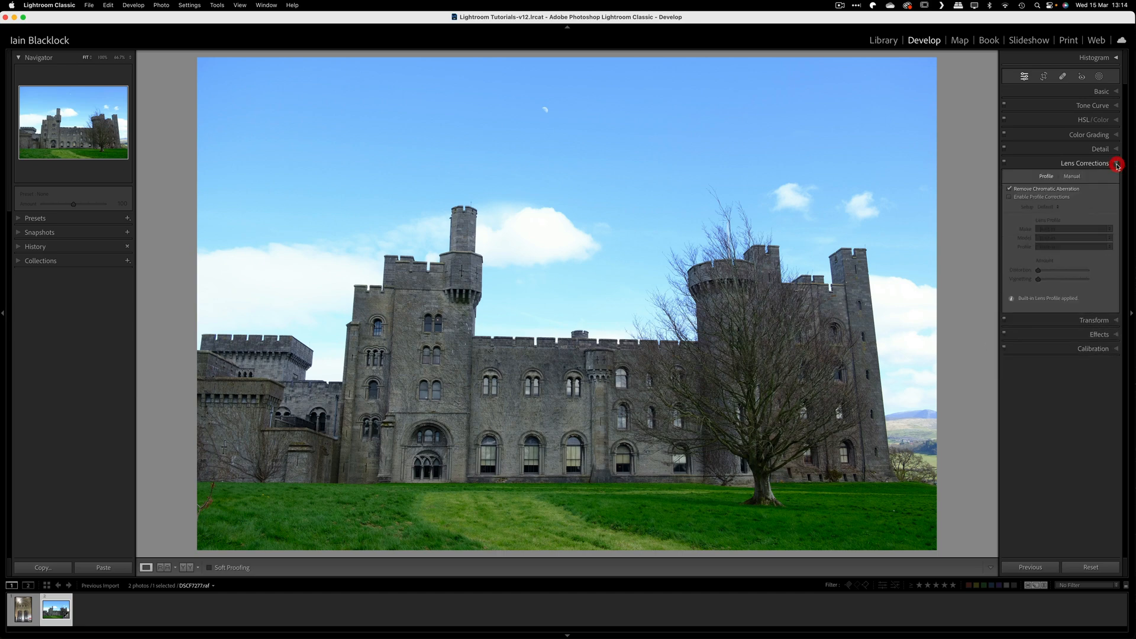
click(1010, 197)
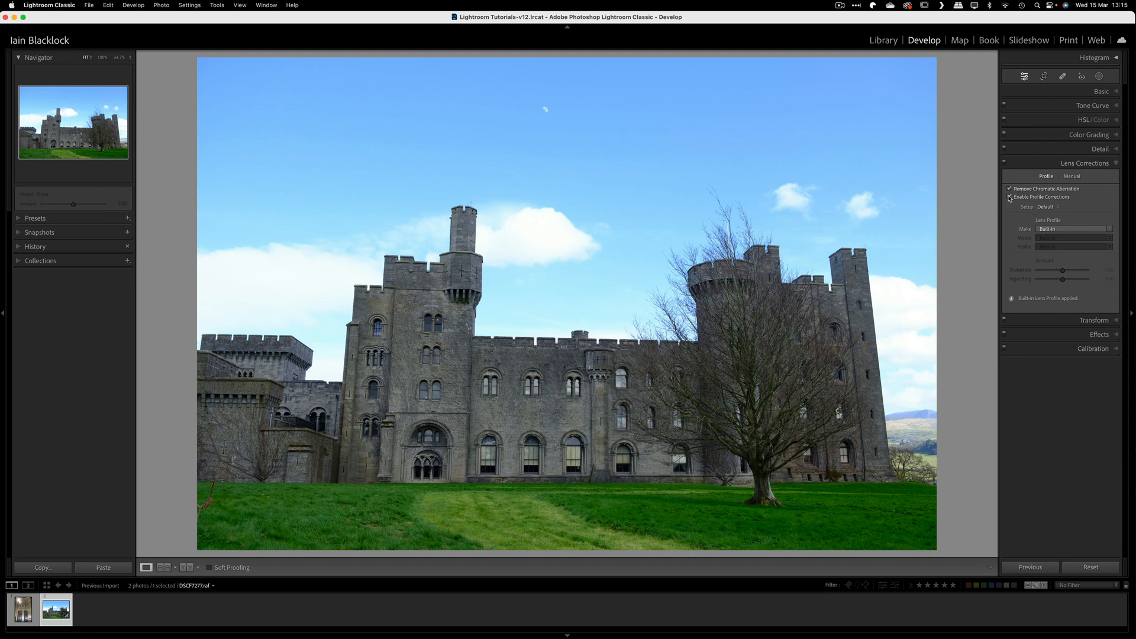
click(1116, 164)
click(1116, 177)
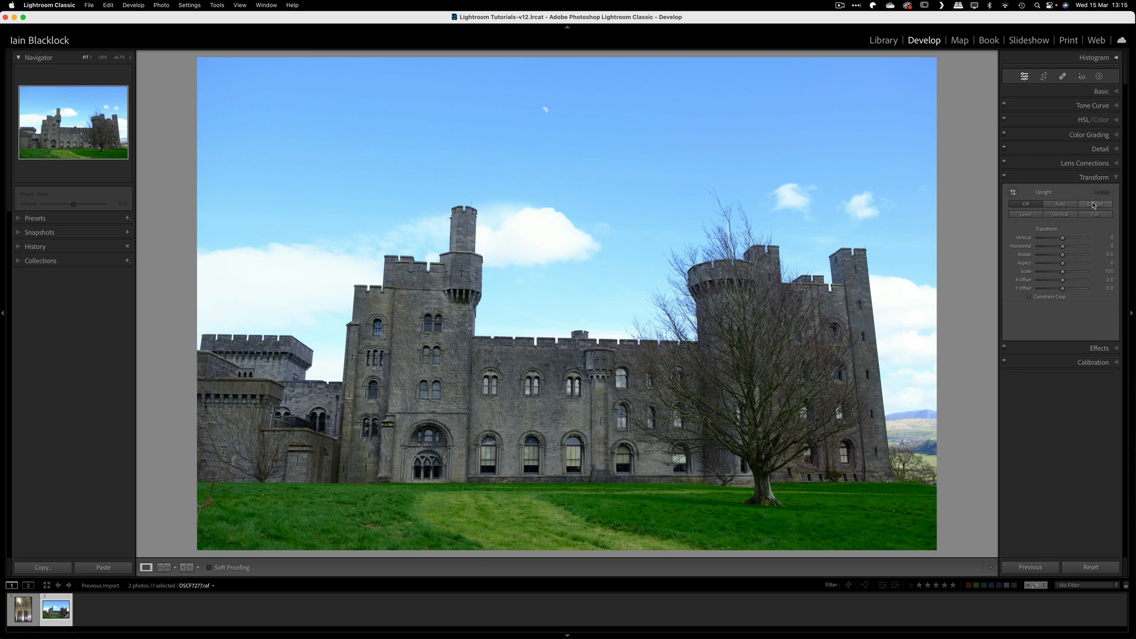
click(1114, 168)
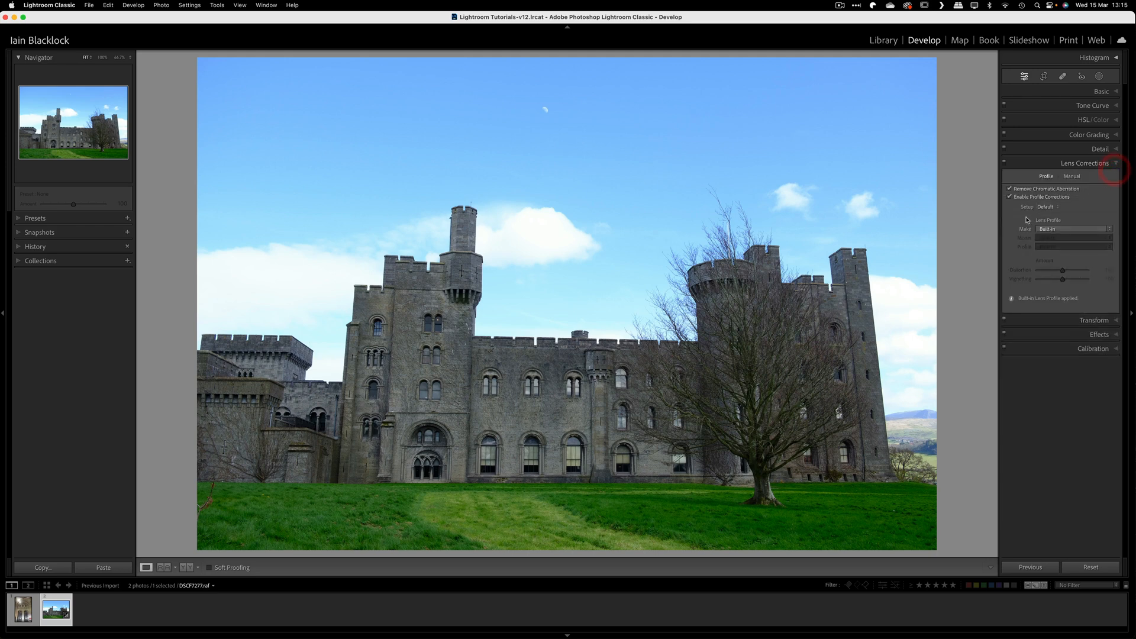
click(1115, 165)
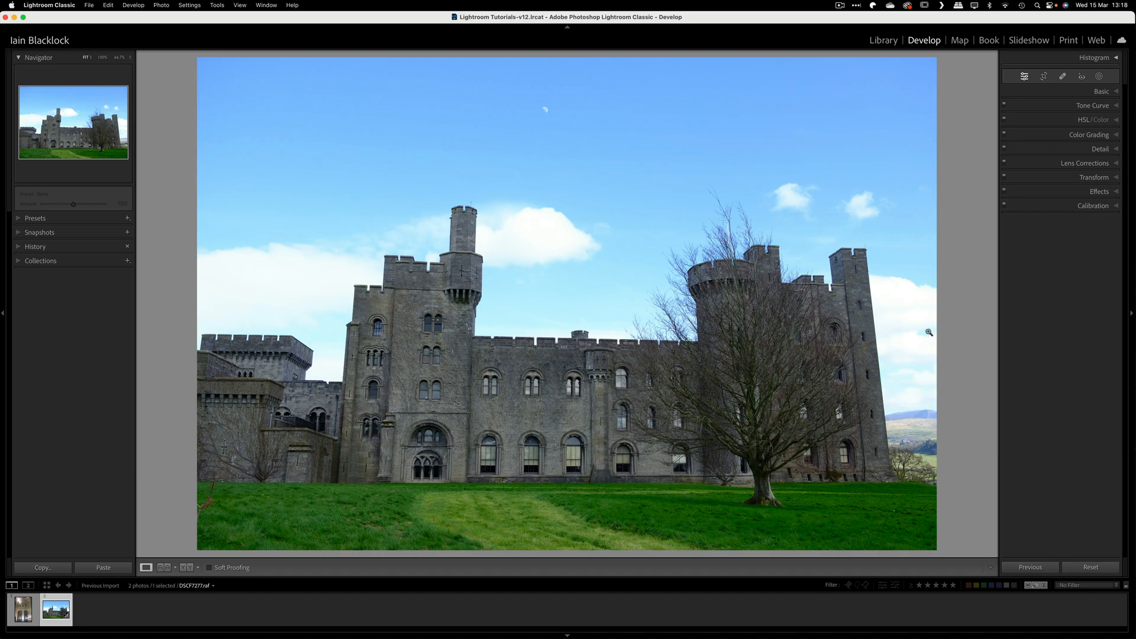
Step: Try the Auto Upright correction on the castle photo, and turn Upright off again
click(1115, 177)
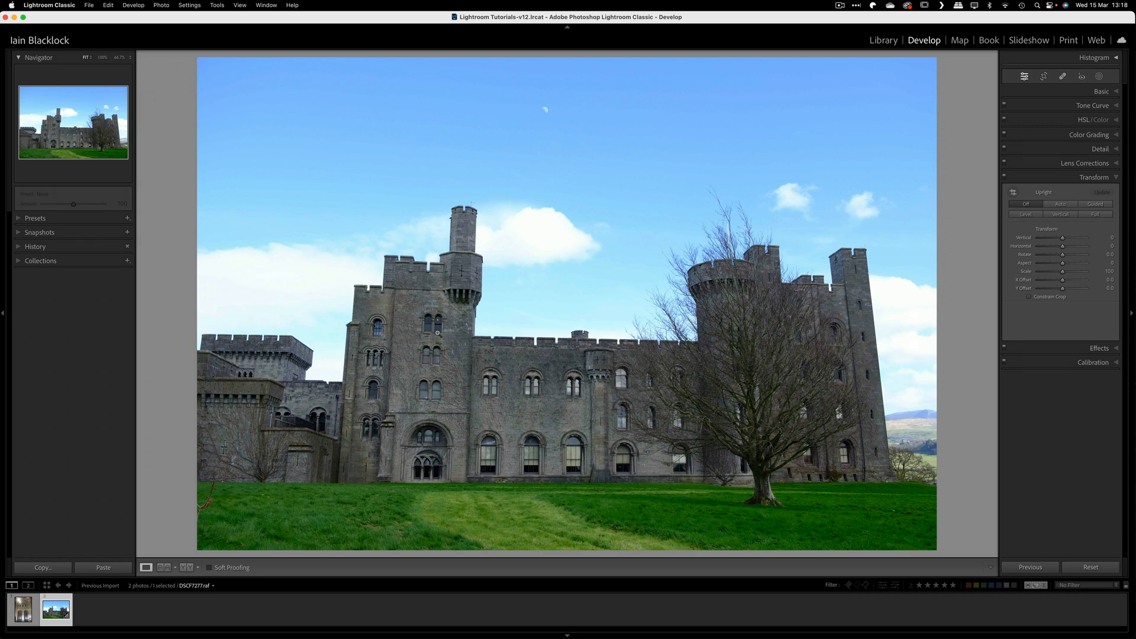
click(1062, 205)
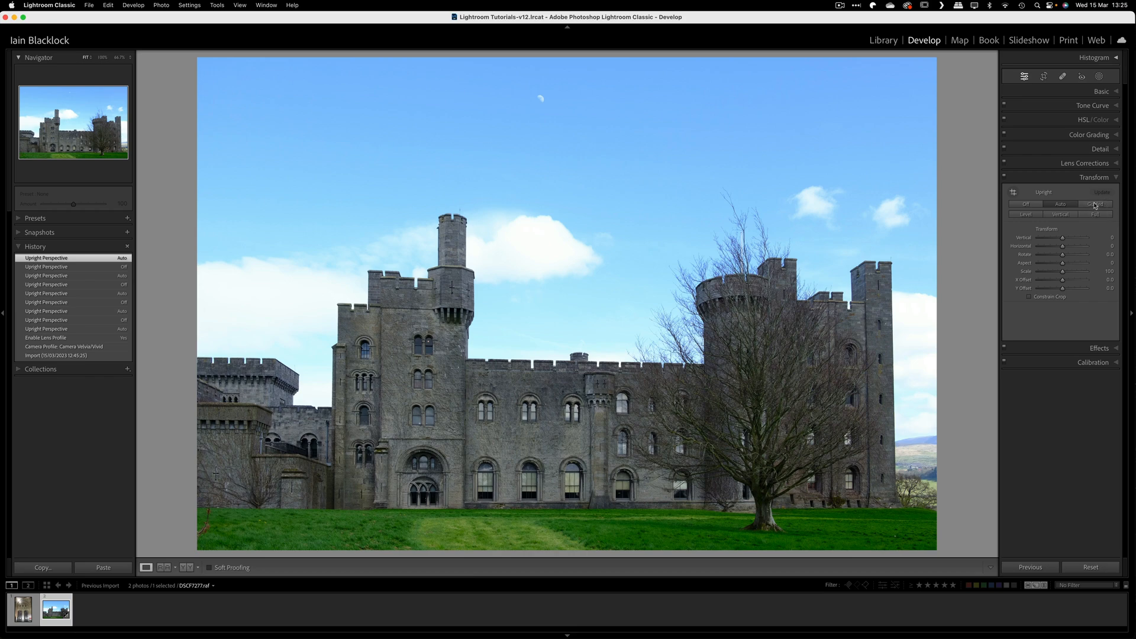
click(1025, 205)
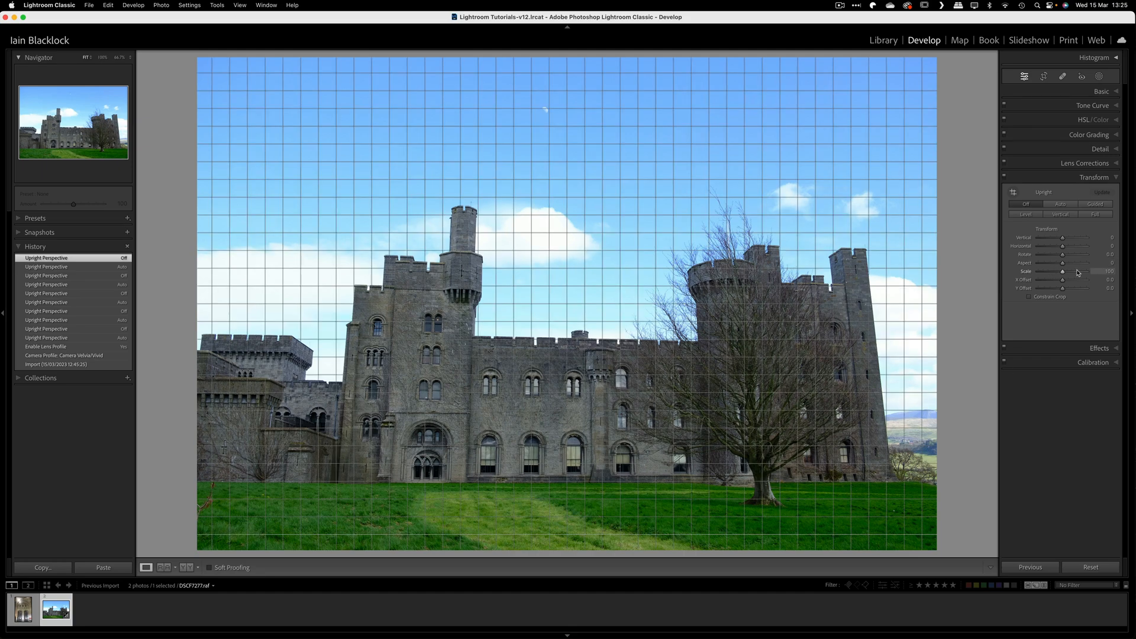
Step: Rotate the photo to about +4.3 and straighten it with the Level Upright correction
drag(1067, 255, 1072, 255)
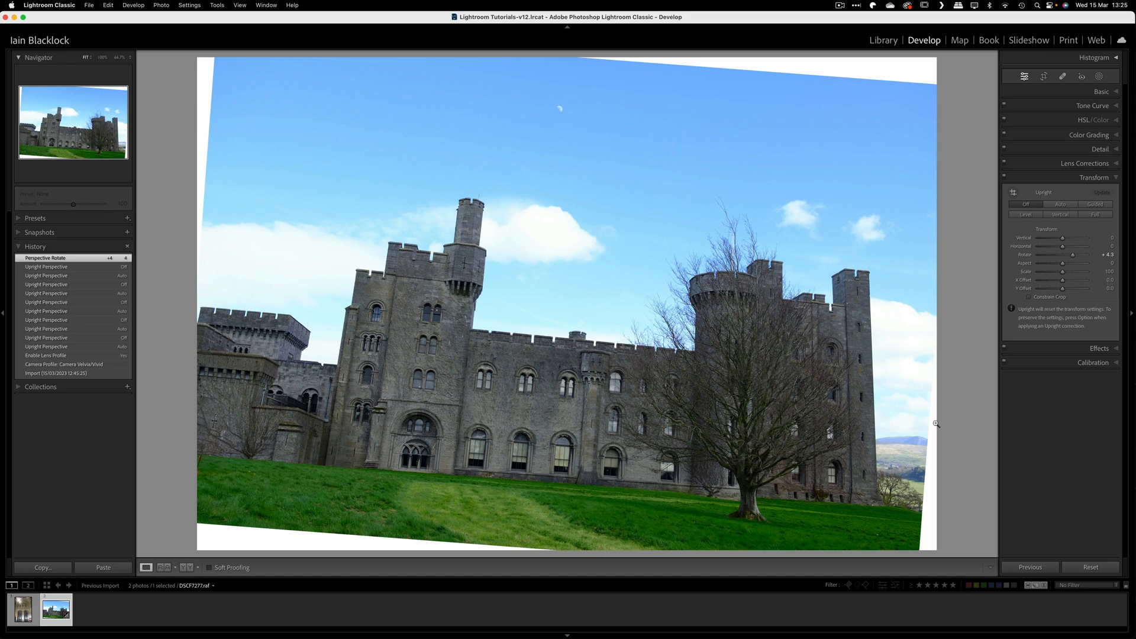
click(1027, 215)
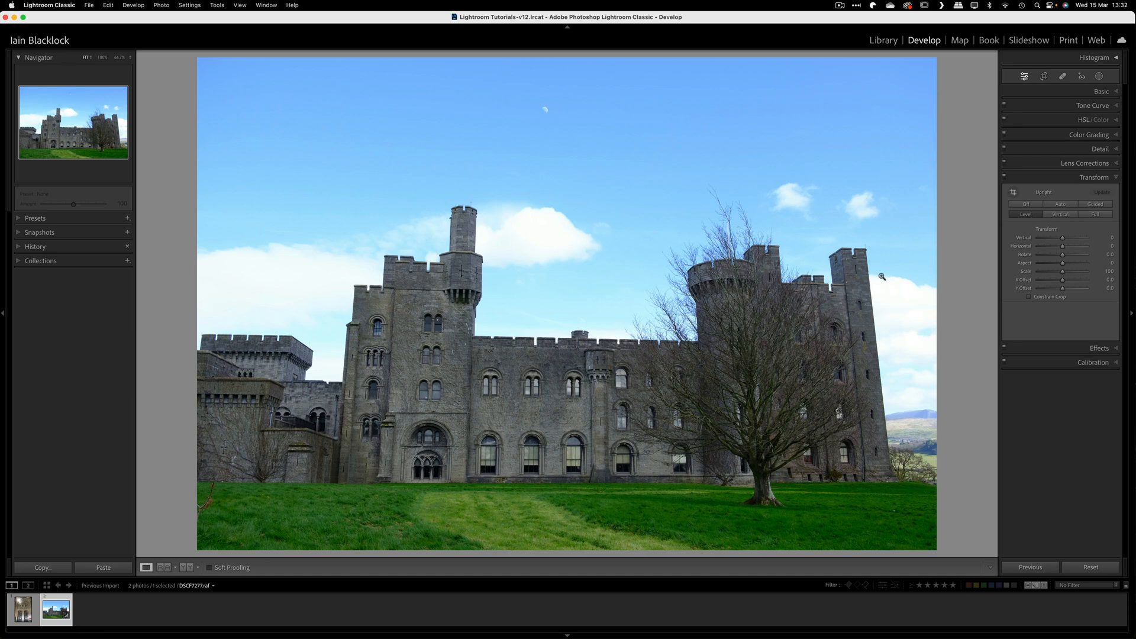
Step: Apply the Vertical Upright correction and crop the white edges off both sides of the photo with the aspect ratio unlocked
click(1061, 214)
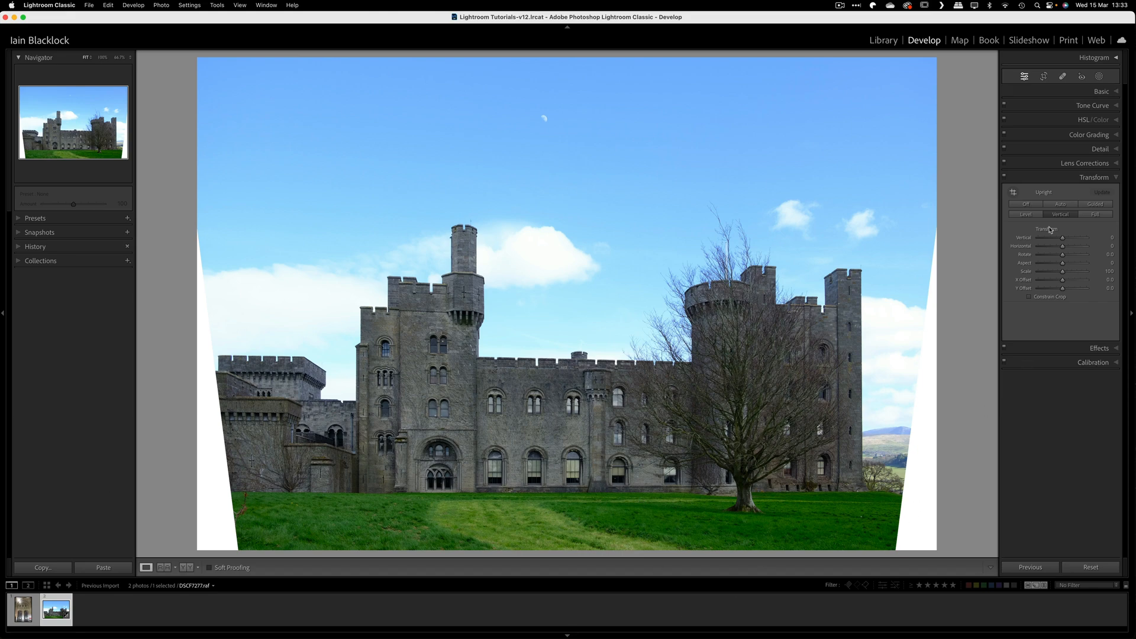
click(1045, 76)
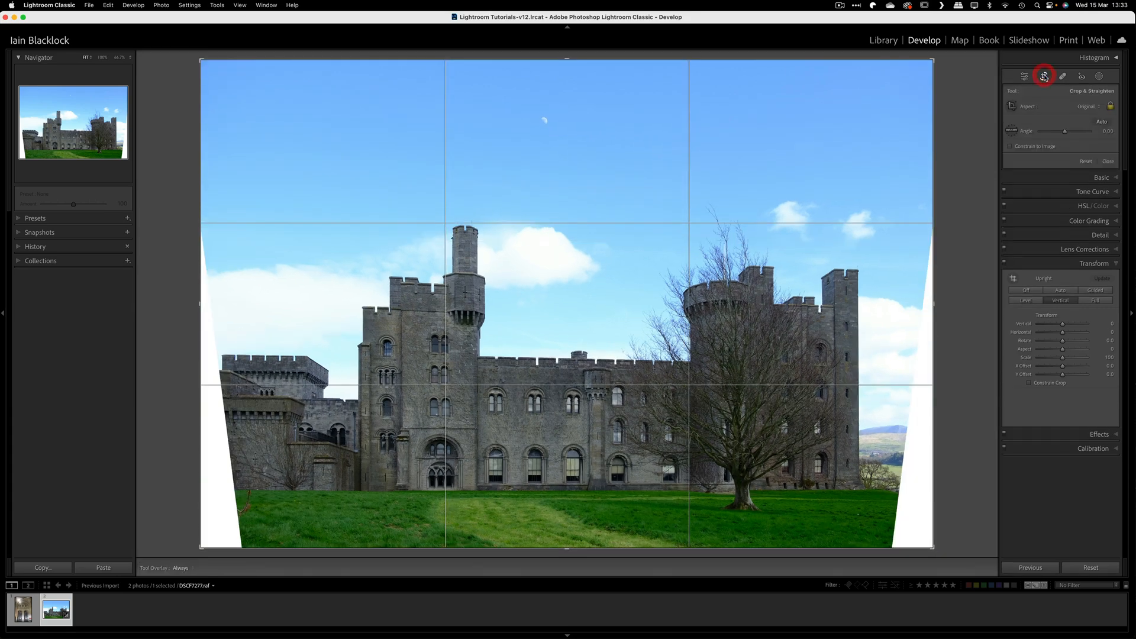
click(1111, 107)
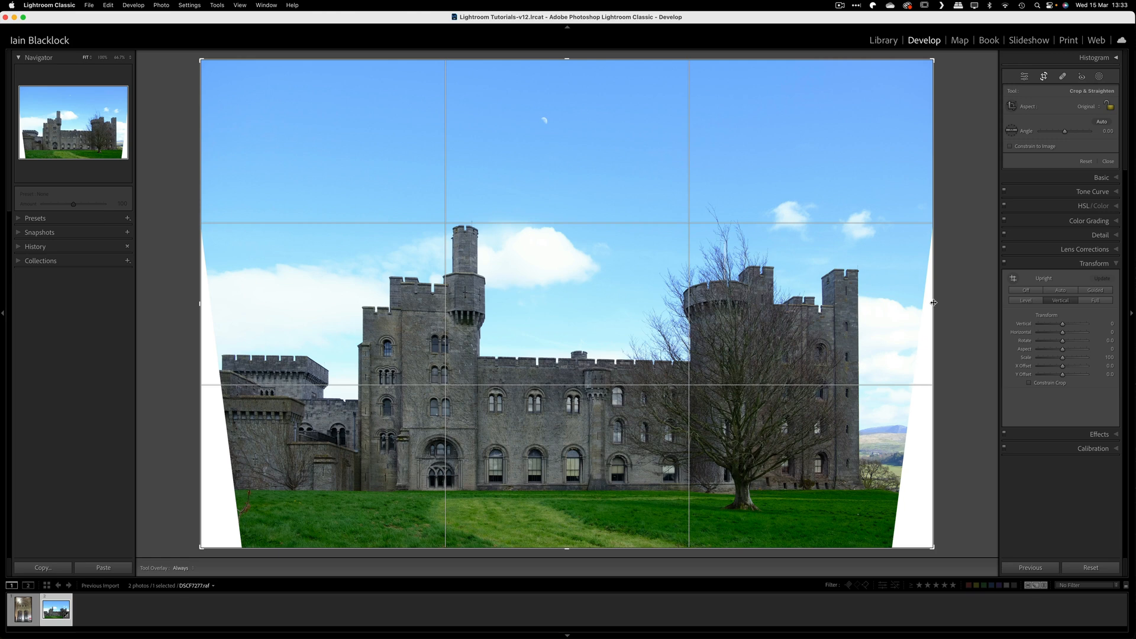
drag(934, 303, 912, 305)
drag(221, 303, 242, 309)
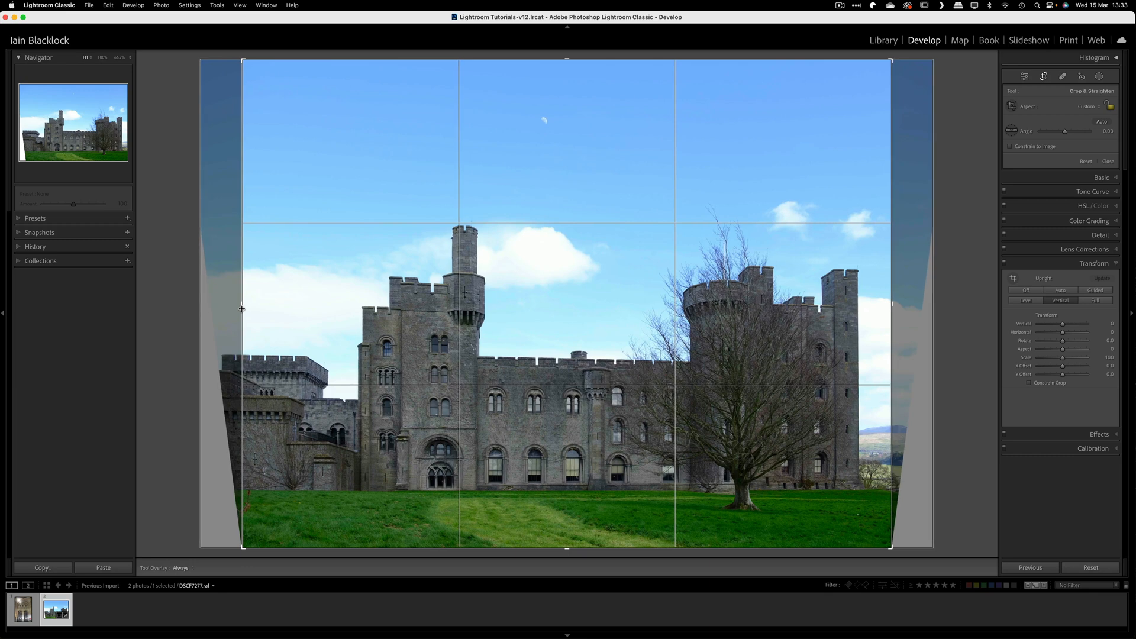
click(241, 309)
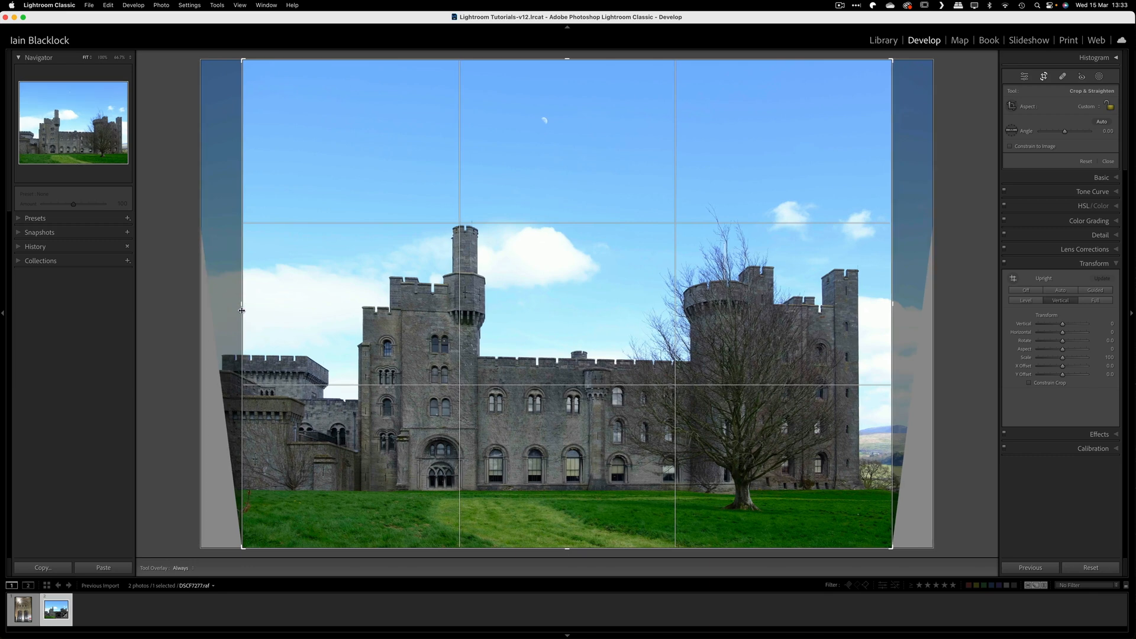
key(Return)
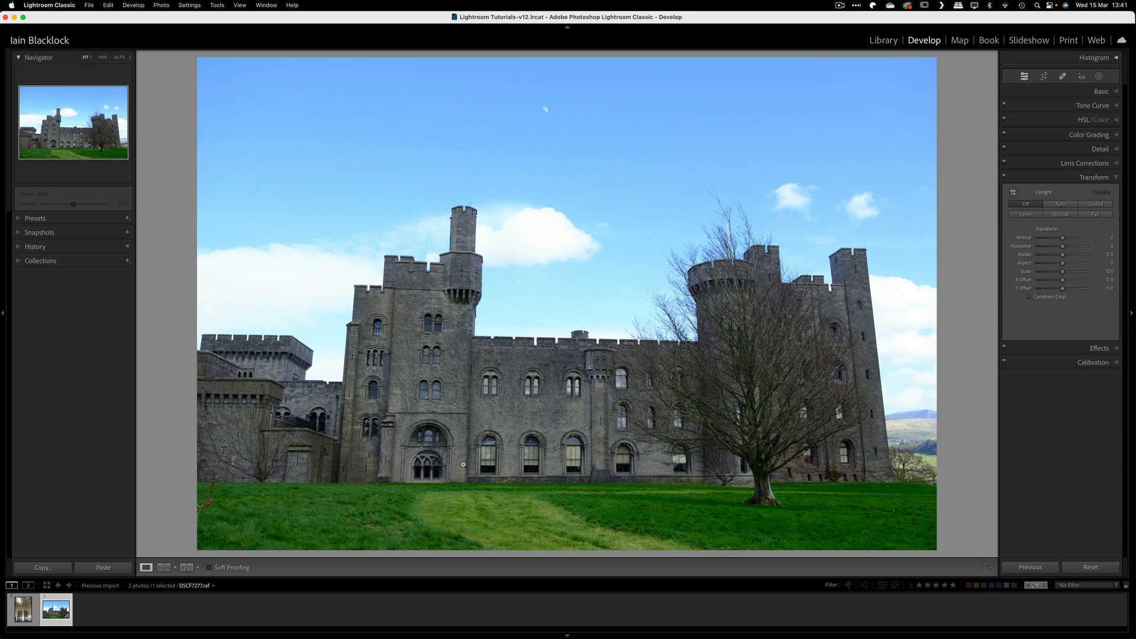
Step: Use Guided Upright to draw two vertical guides, along the far-right tower's outer edge and the wall edge of the left tower
click(1099, 204)
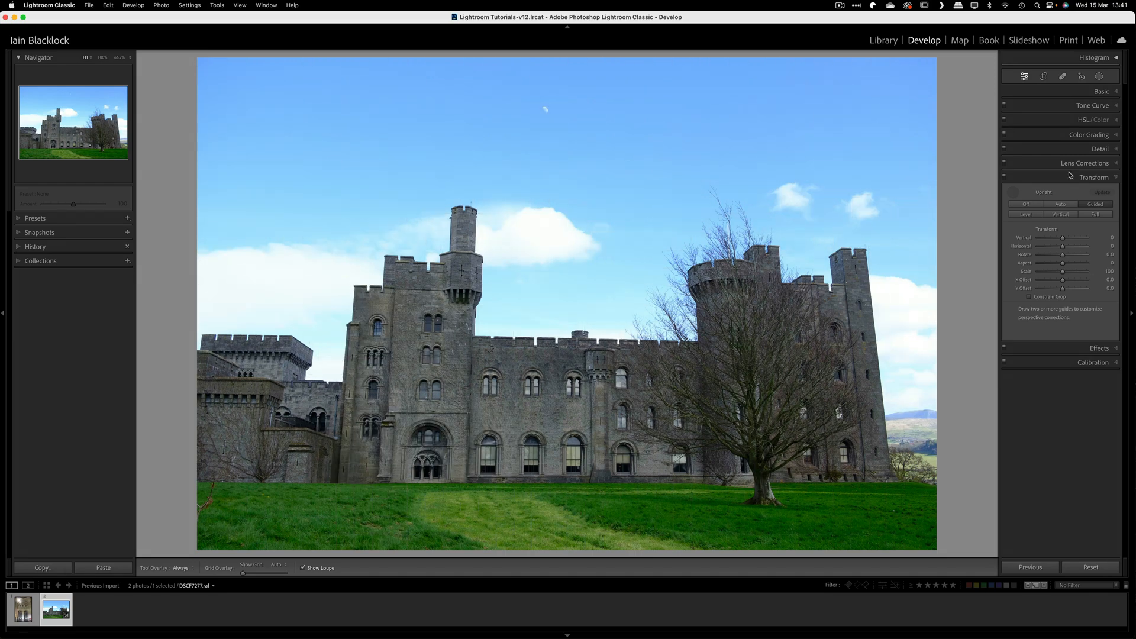
click(1016, 192)
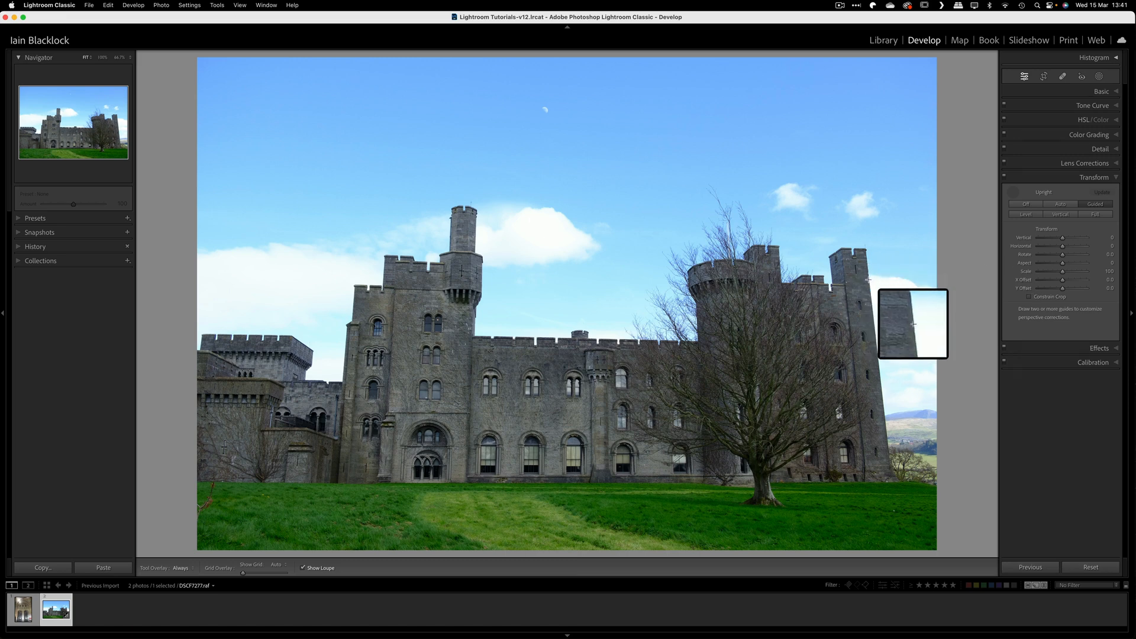
drag(868, 278, 889, 450)
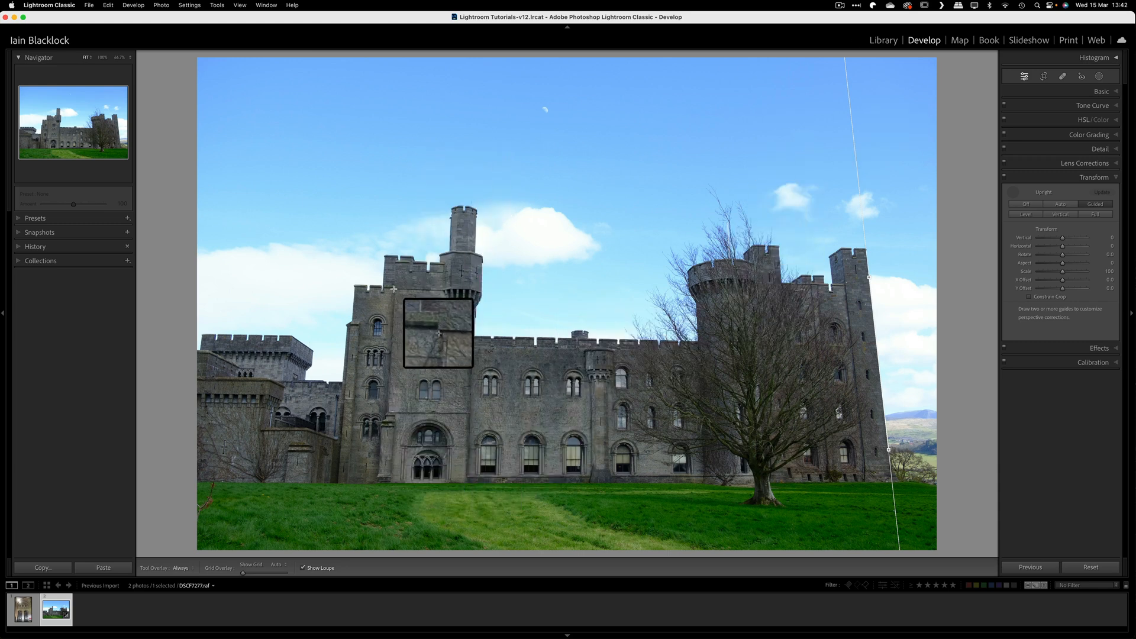
drag(395, 289, 387, 417)
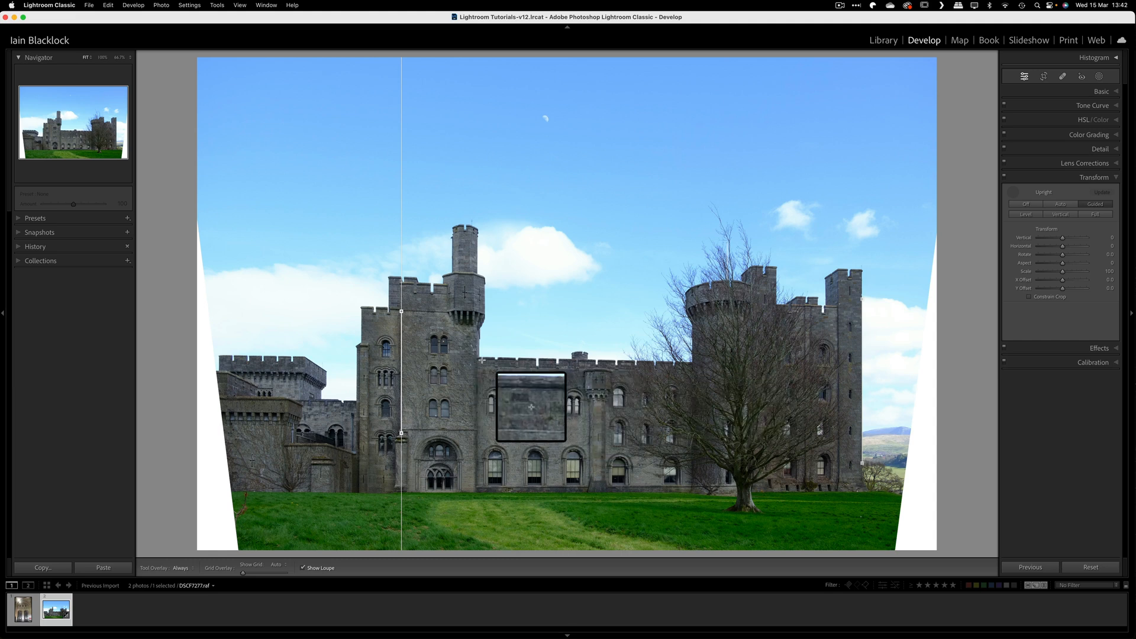
Step: Add two horizontal guides along the central wall's roofline and along its base
drag(480, 356, 690, 364)
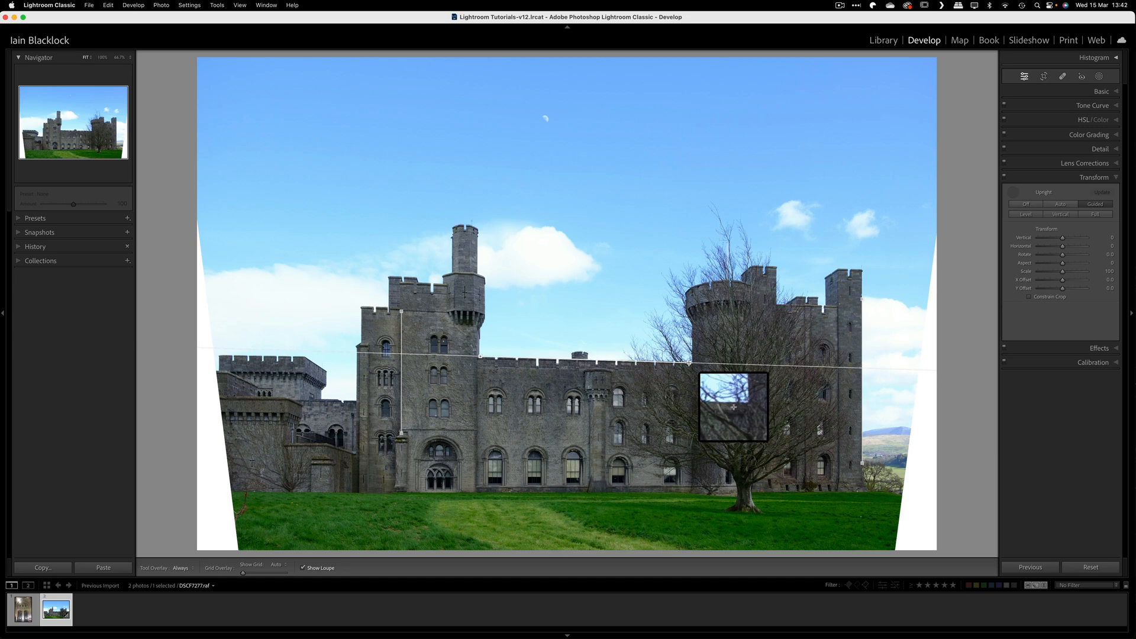
drag(689, 362, 688, 363)
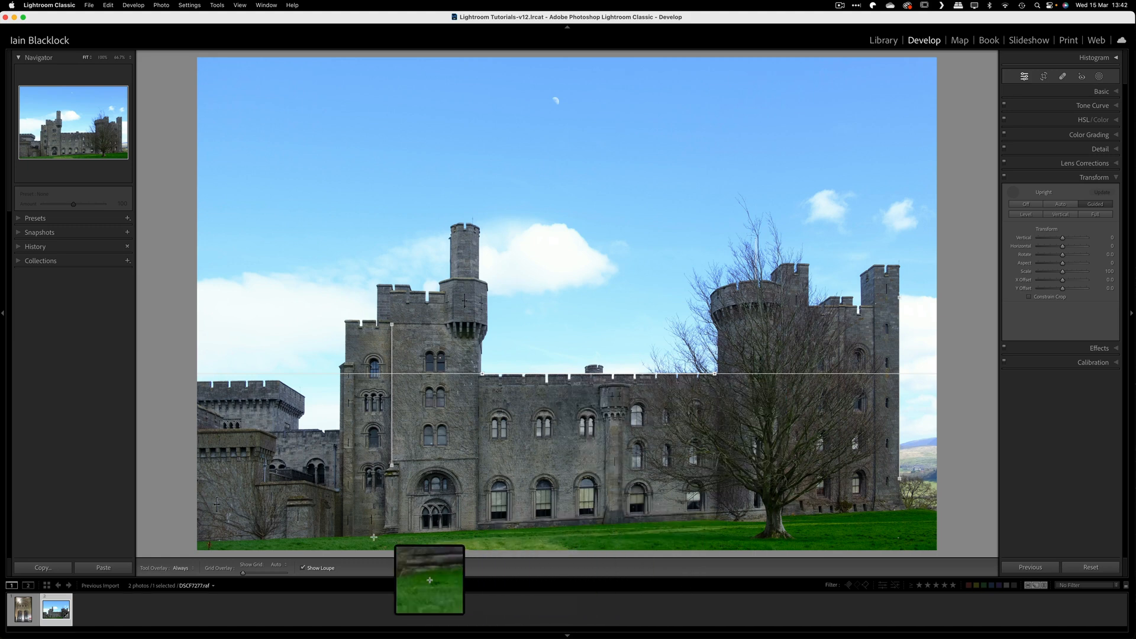
drag(480, 524, 697, 514)
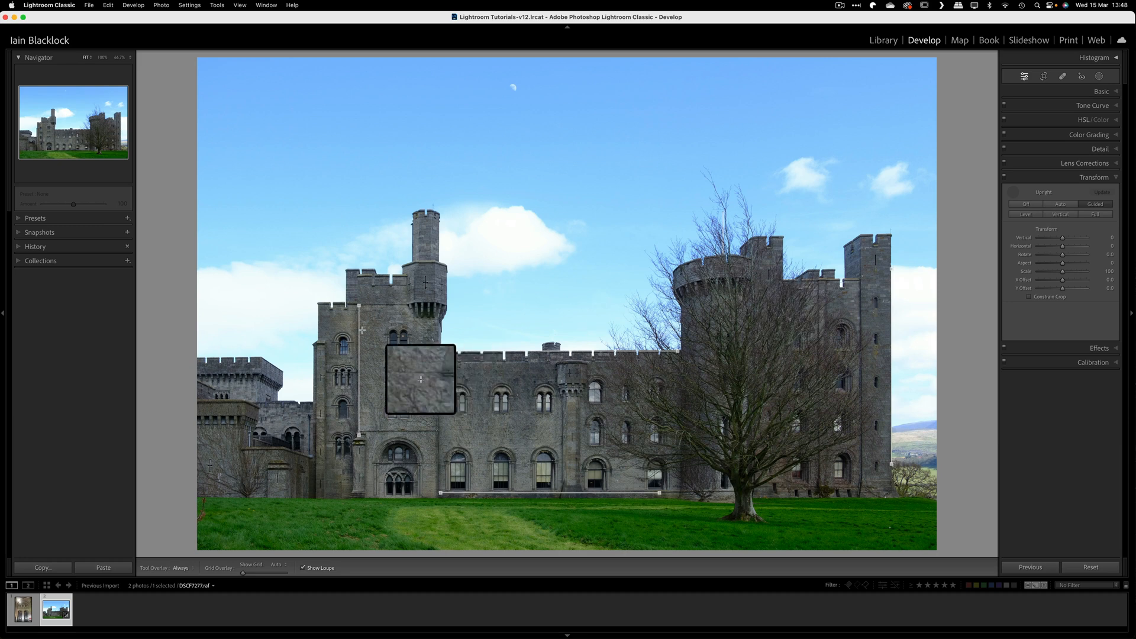
Step: Adjust the end points of the left tower's vertical guide and the horizontal guide at the wall's base
drag(359, 308, 351, 307)
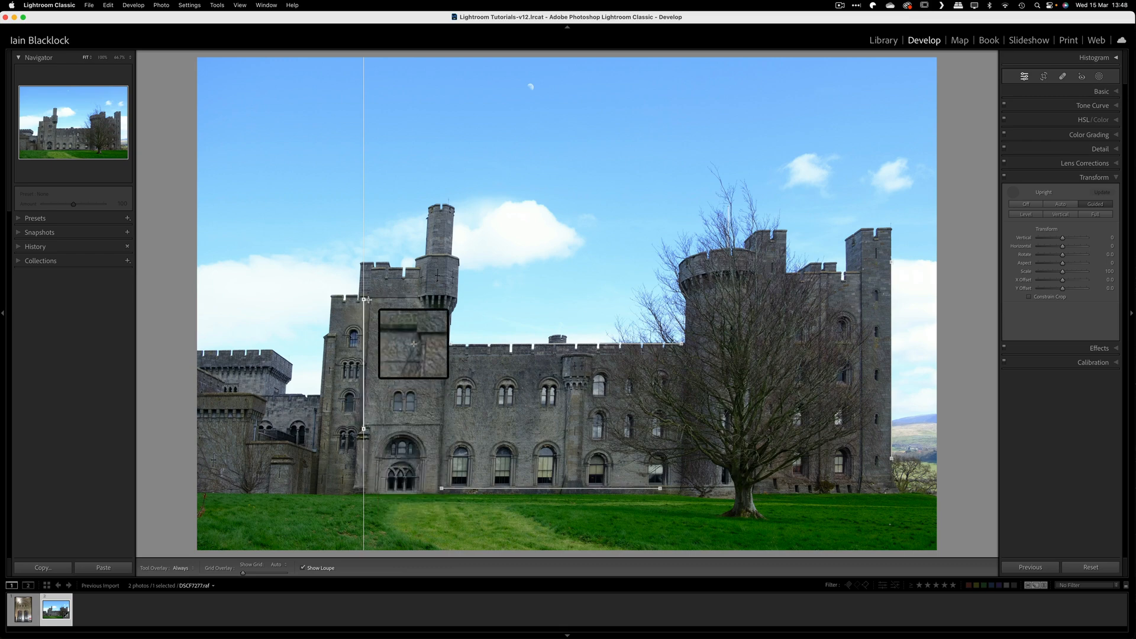
drag(363, 299, 370, 302)
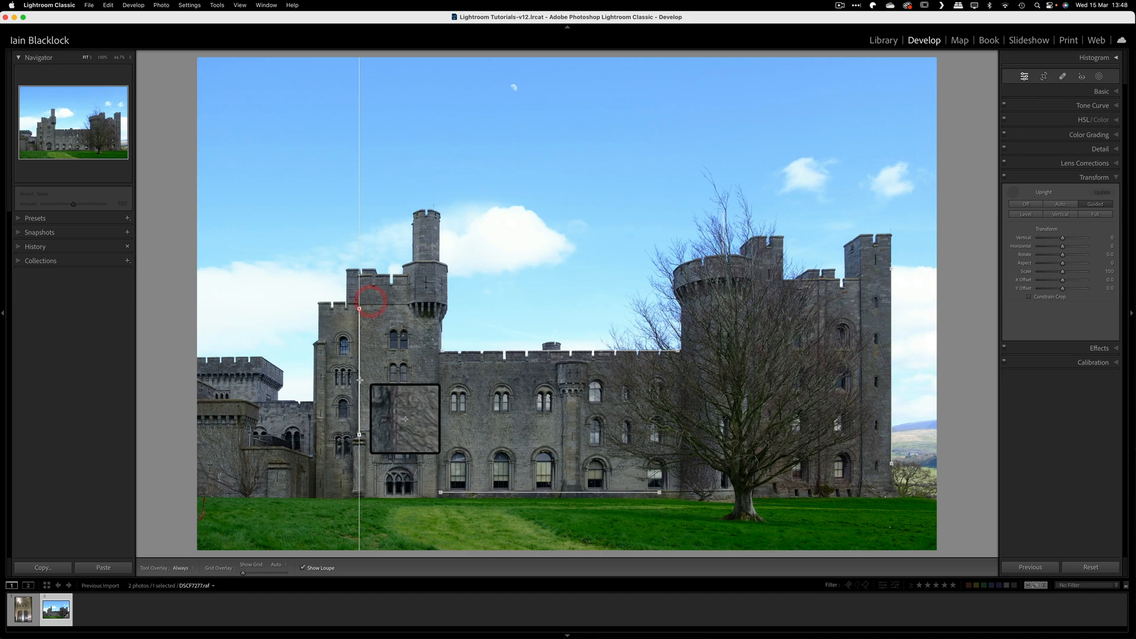
drag(434, 491, 465, 506)
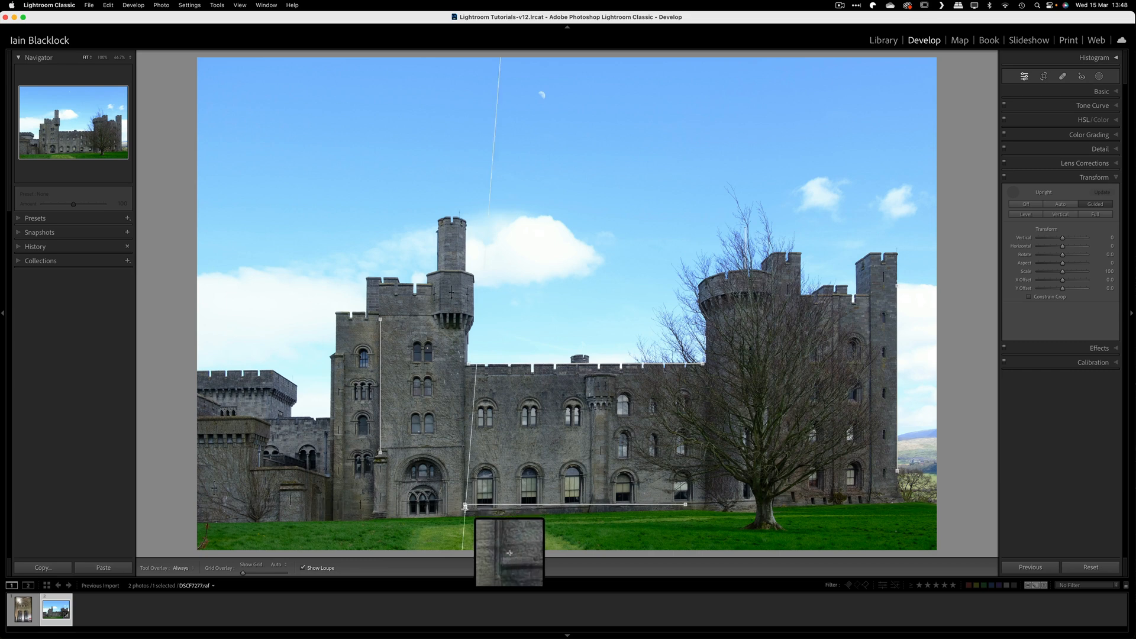
click(465, 506)
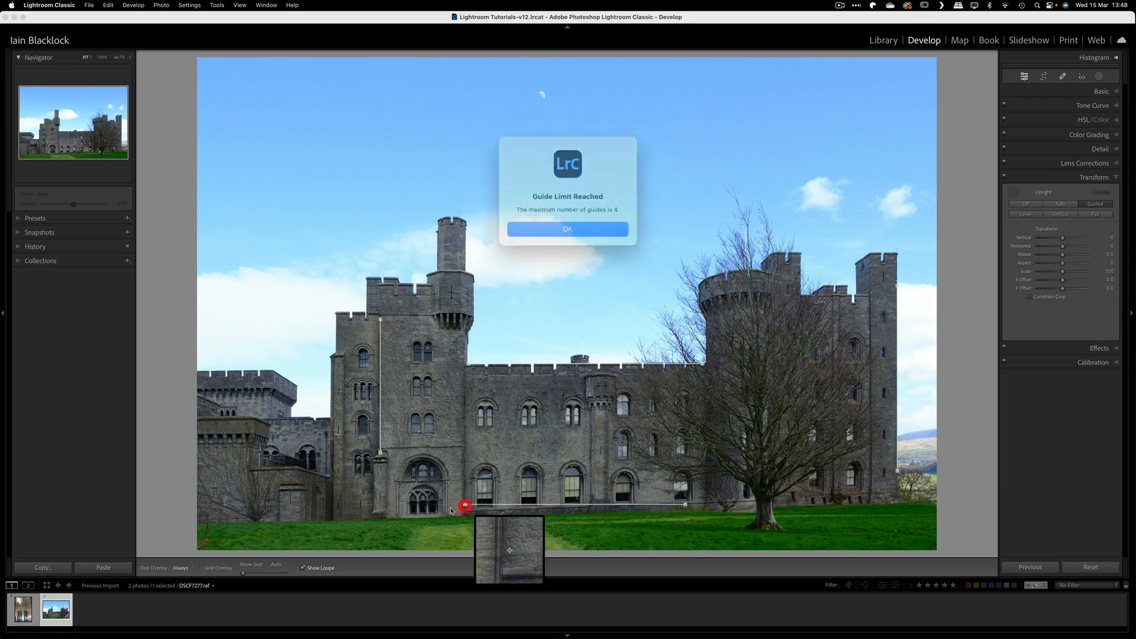
click(567, 223)
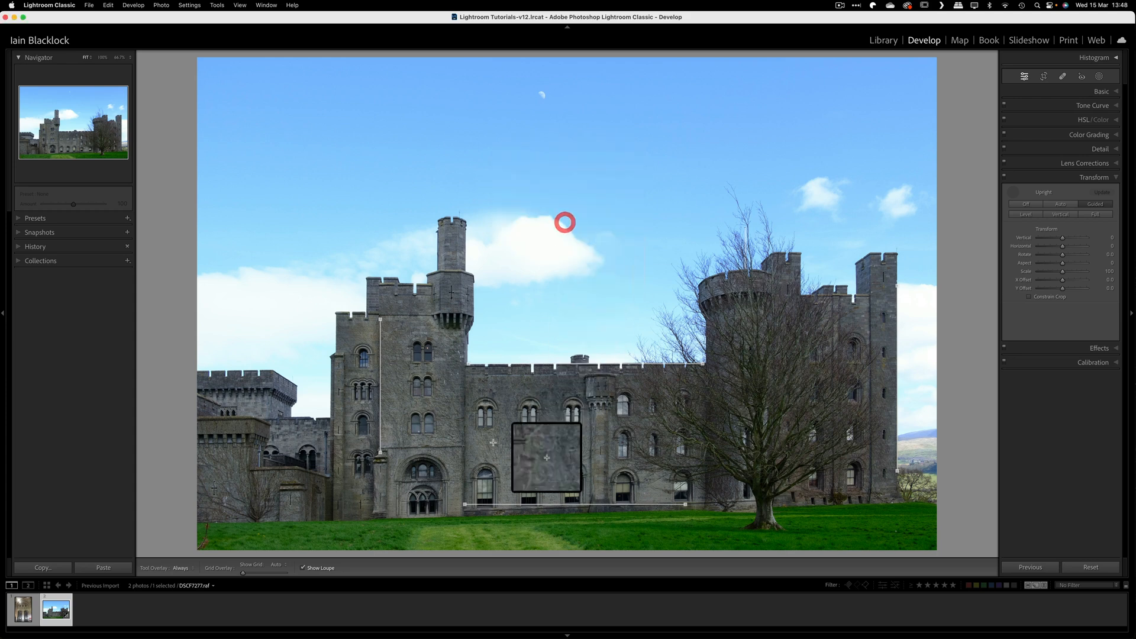
drag(464, 506, 464, 512)
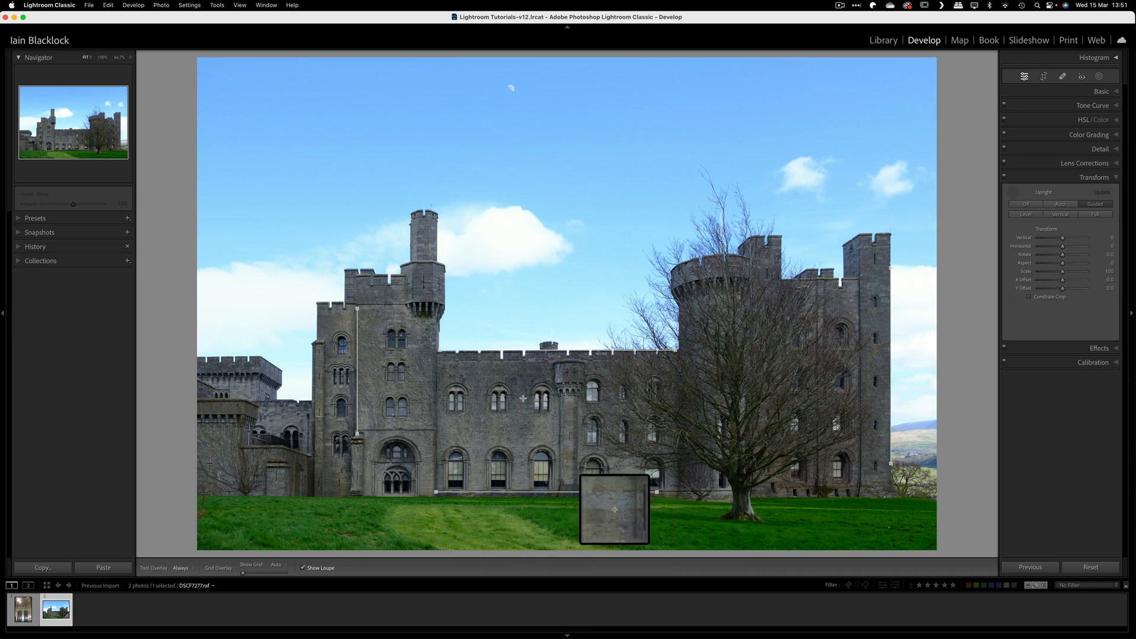
Step: Try the Level and Full Upright corrections, and turn Upright off again
click(1026, 215)
click(1099, 215)
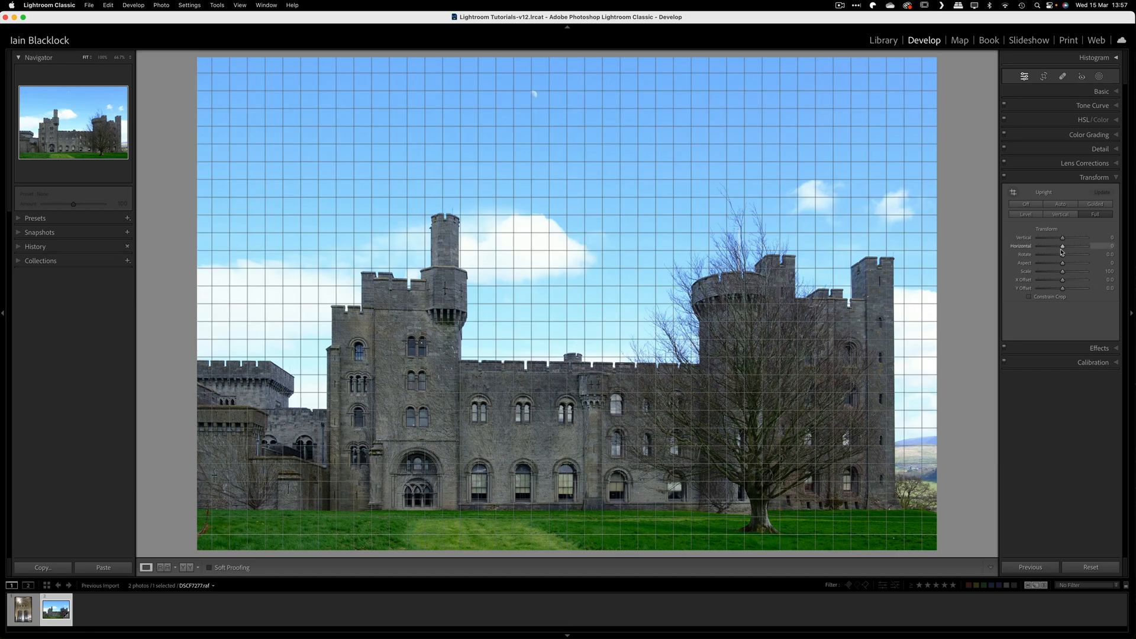
click(1027, 204)
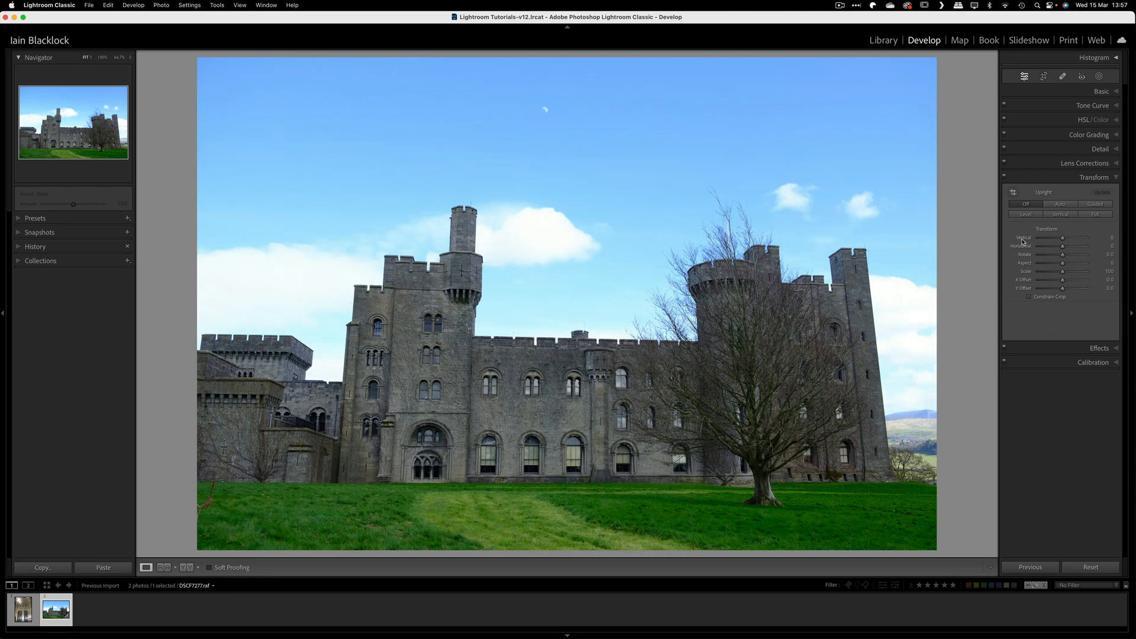
Step: Correct the castle's perspective manually with Vertical at -28, Horizontal at +6 and Rotate at -0.3
drag(1063, 241, 1056, 238)
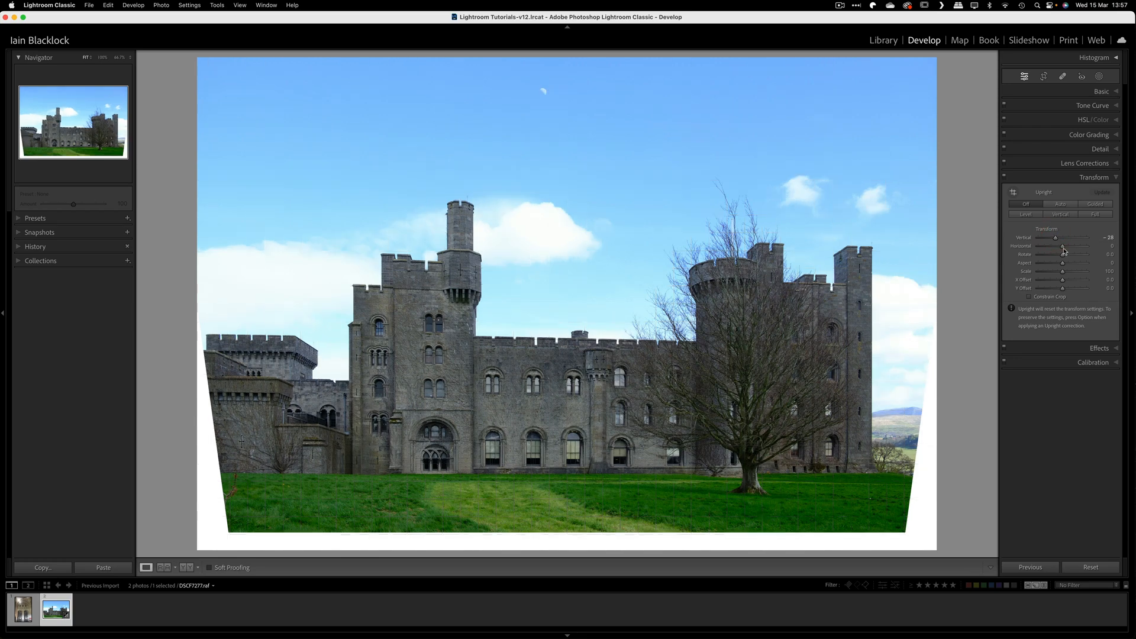
drag(1064, 249, 1065, 251)
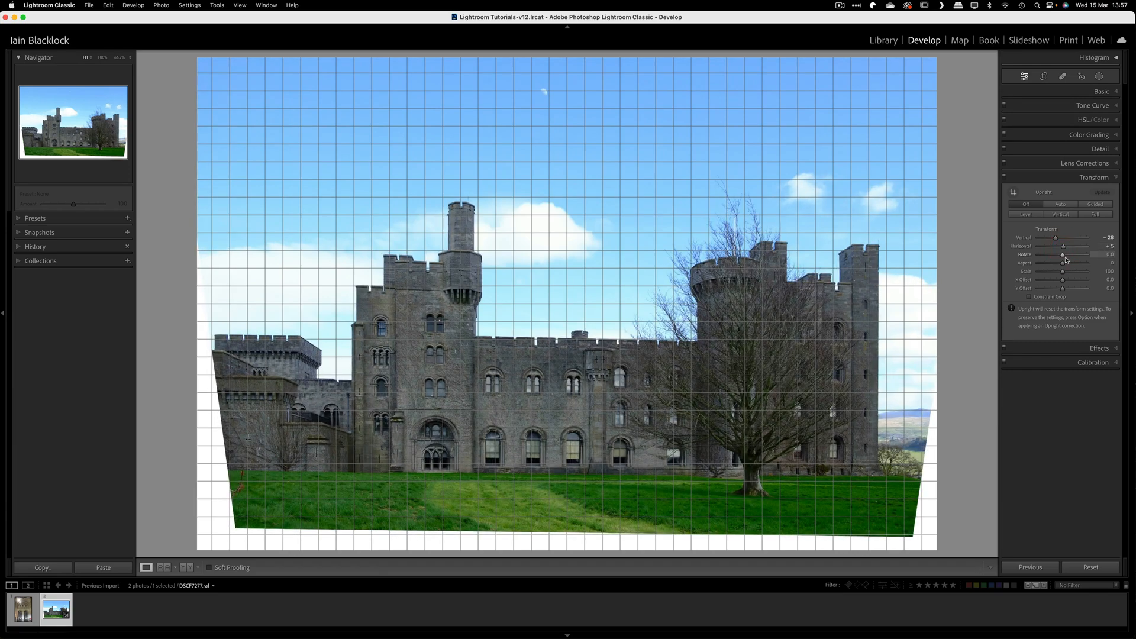
drag(1063, 258, 1062, 258)
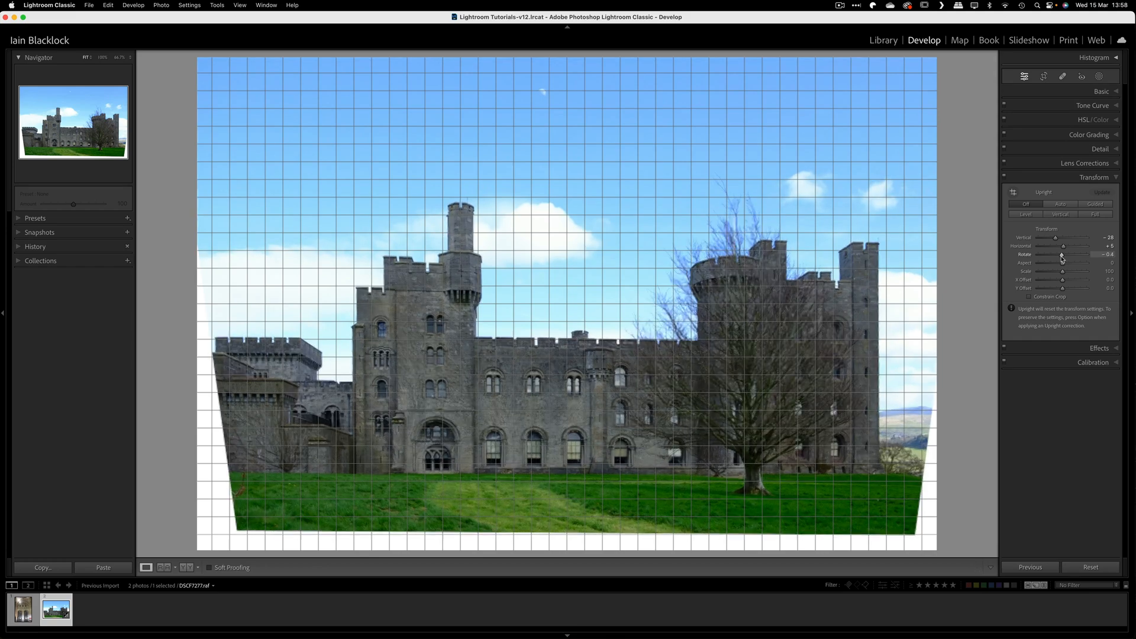
drag(1062, 258, 1063, 259)
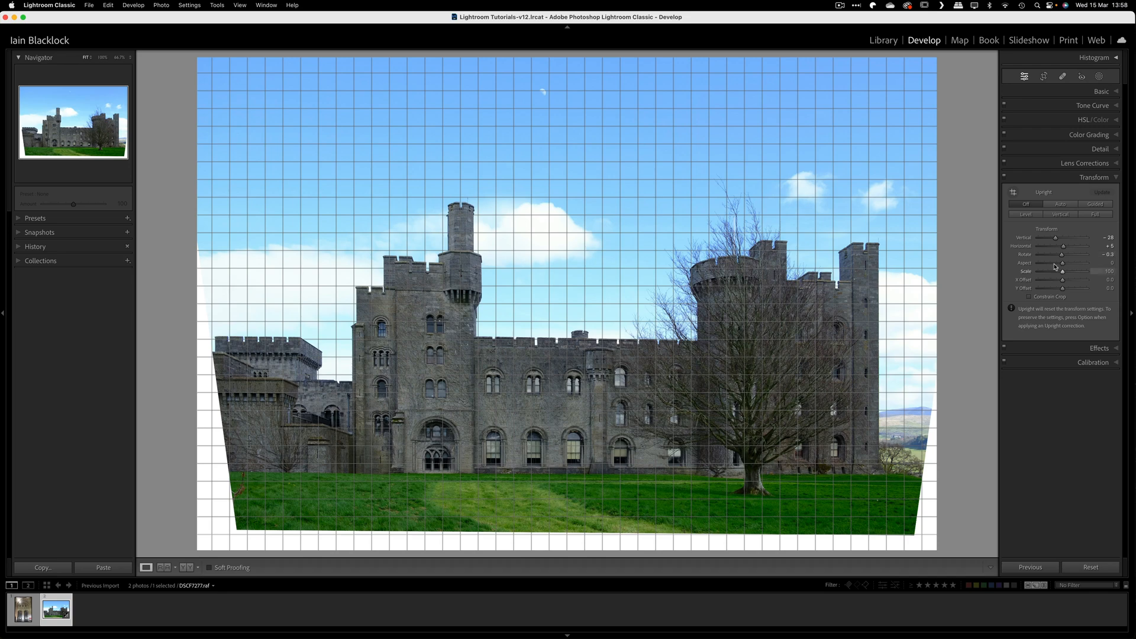
Step: Try the castle photo's Aspect correction at +60, and settle it at +20
drag(1064, 266, 1079, 264)
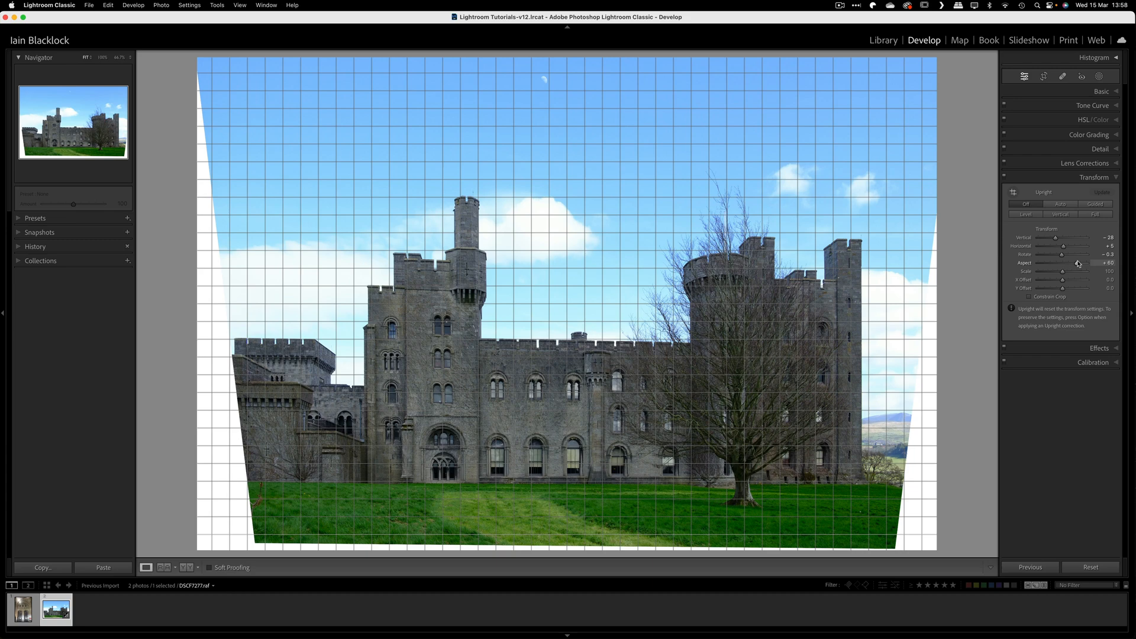
click(1078, 264)
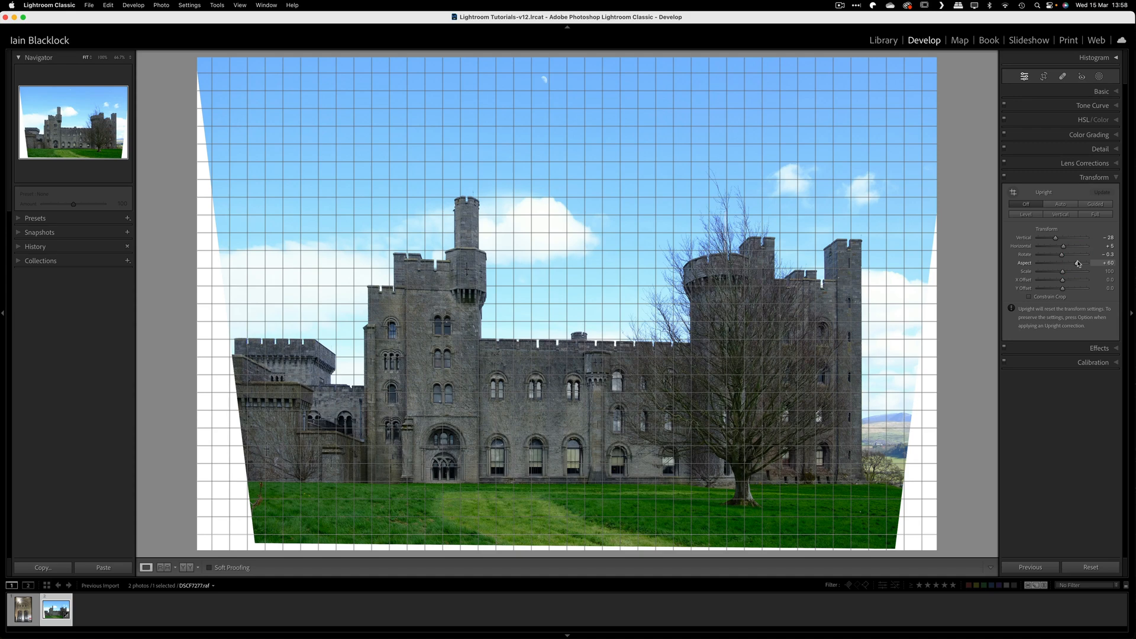
drag(1078, 263, 1070, 266)
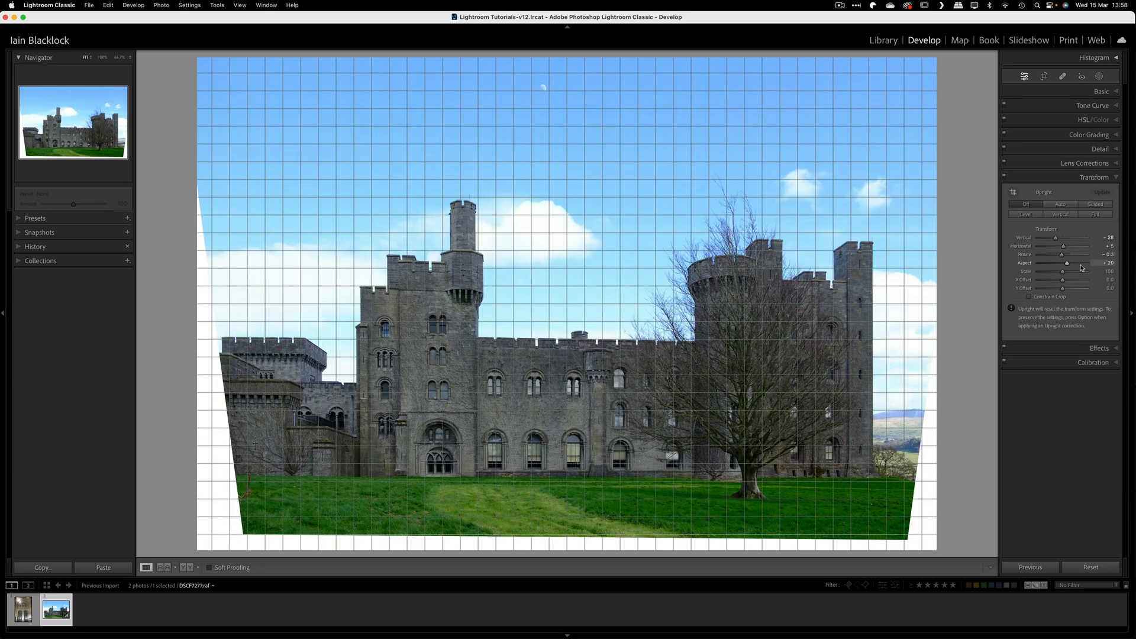
Step: Set the castle photo's X Offset to -6.5 after trying a larger Scale, and reset Scale to its default
drag(1063, 275, 1070, 277)
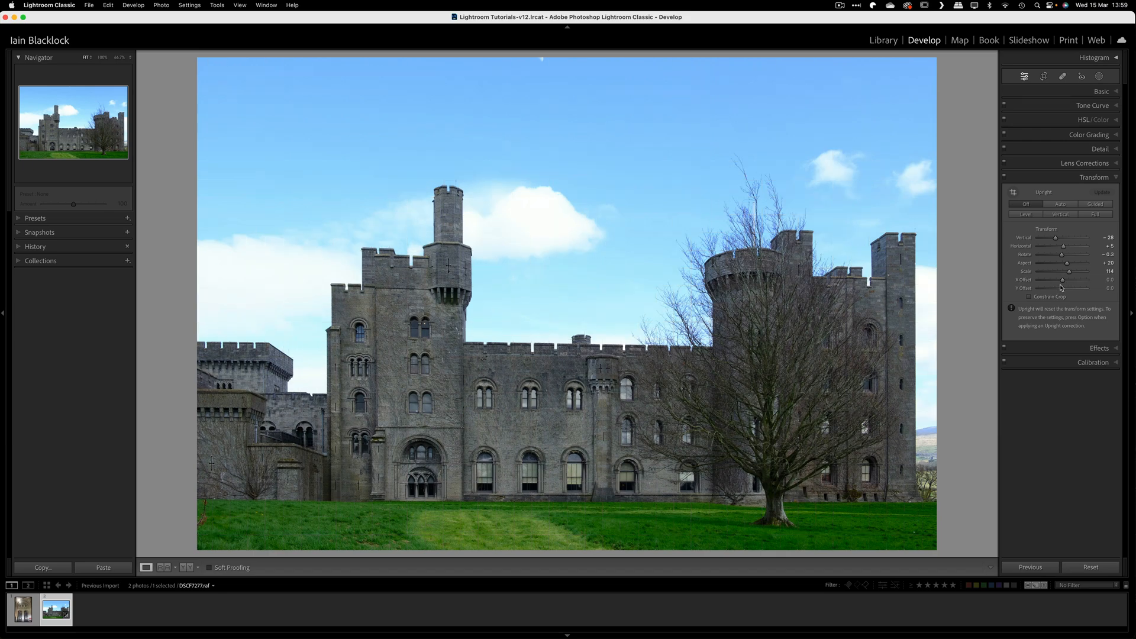
click(1062, 283)
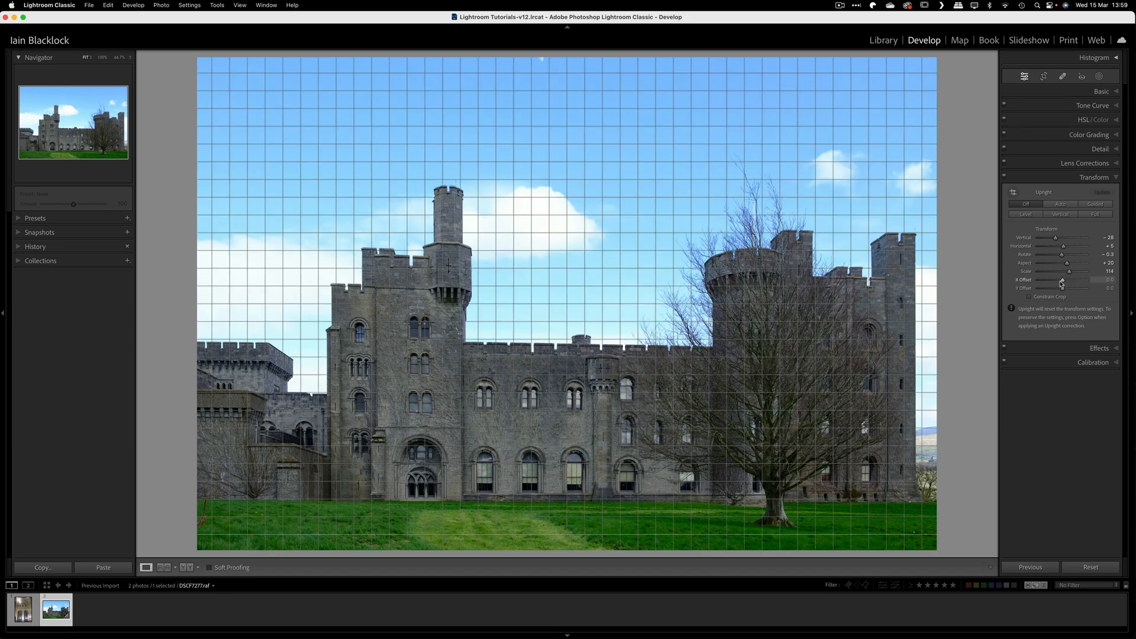
mouse_move(1063, 283)
mouse_down()
mouse_move(1075, 274)
mouse_move(1062, 284)
mouse_up()
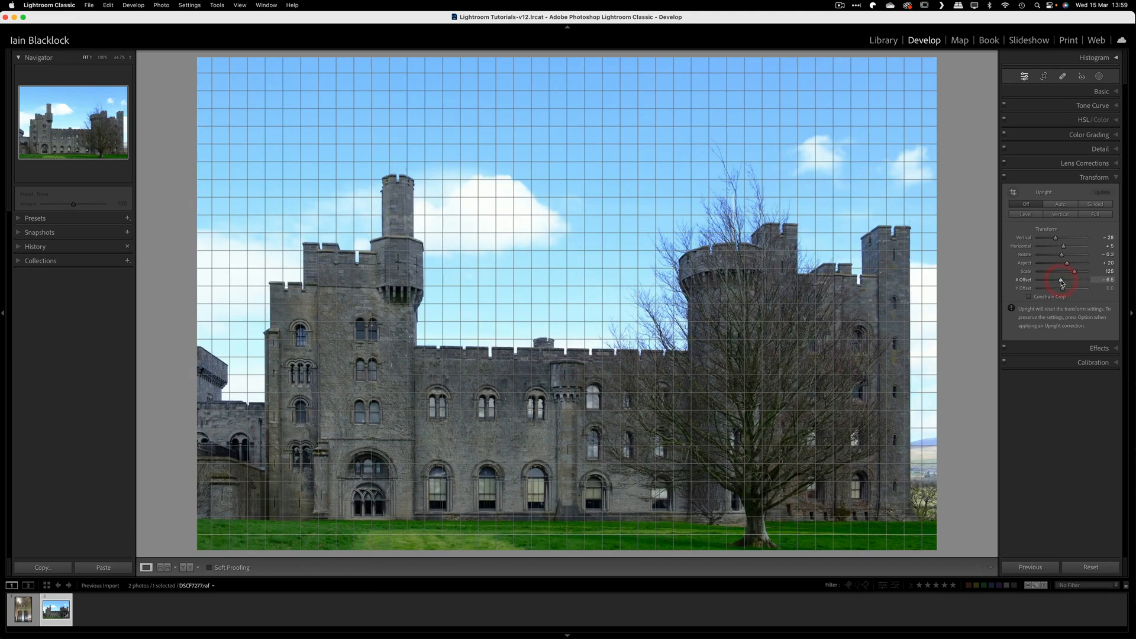
double_click(1027, 272)
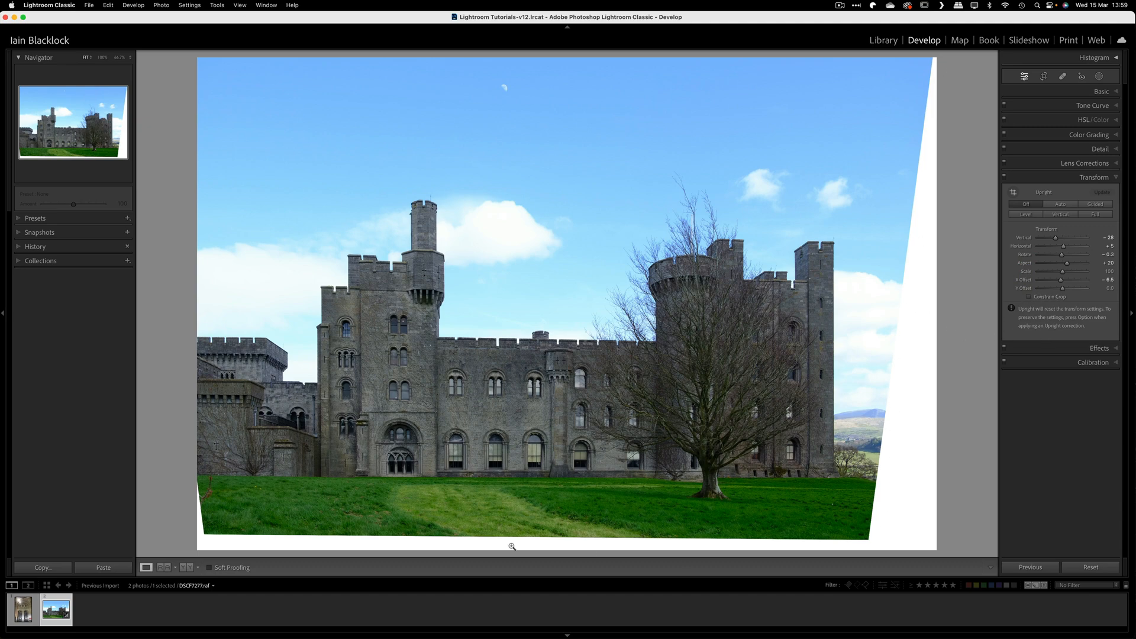
Step: Turn on Constrain Crop to remove the white edges, and set Scale to 84
click(1030, 297)
click(1031, 298)
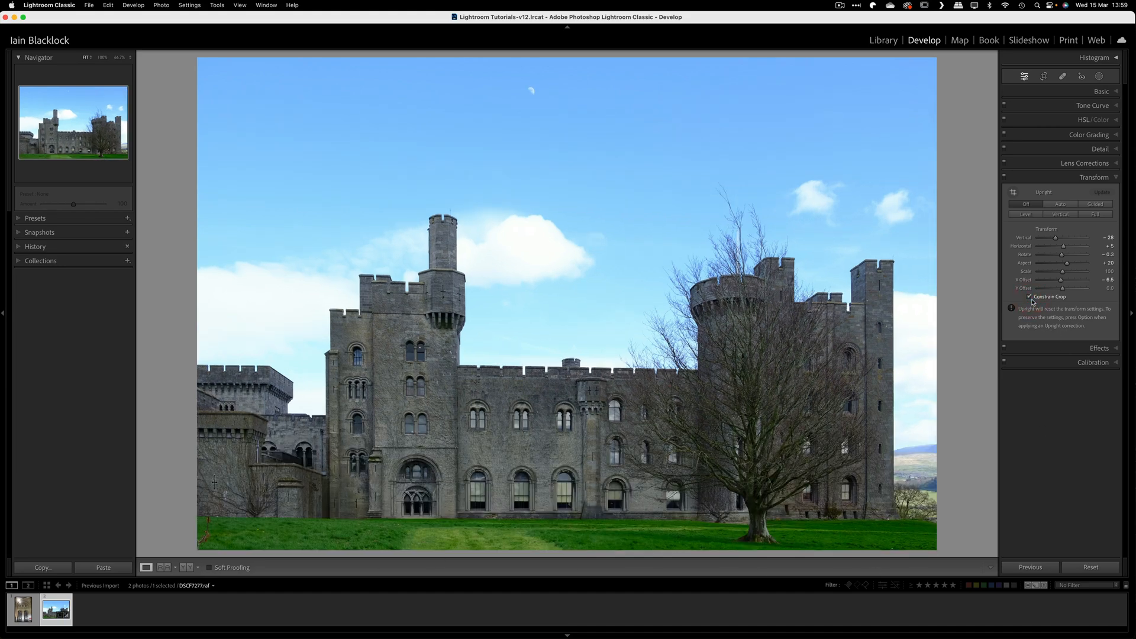
drag(1063, 272, 1069, 266)
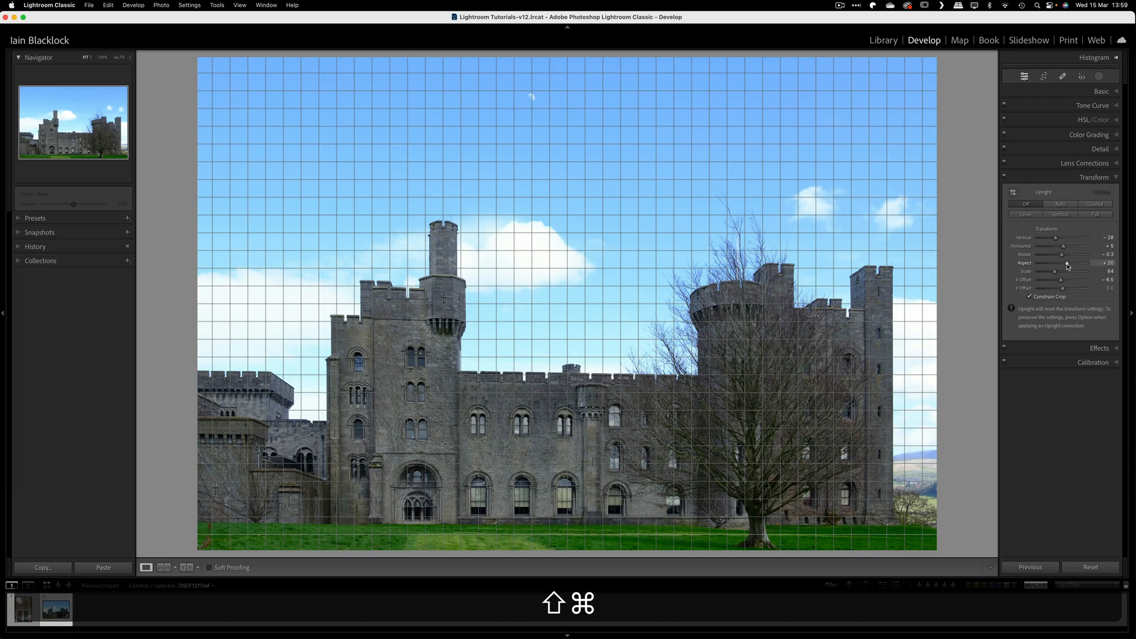